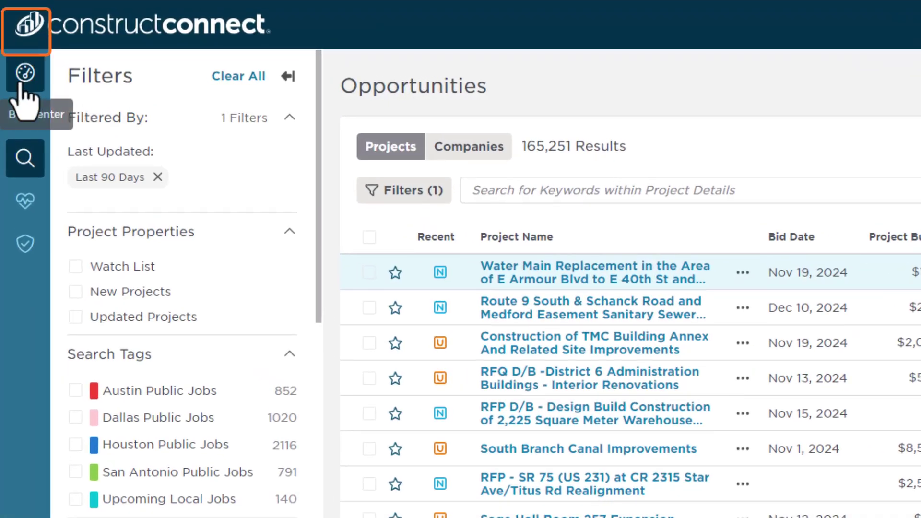
- Open the Bid Center from the sidebar to list the 18 Under Review projects
click(21, 84)
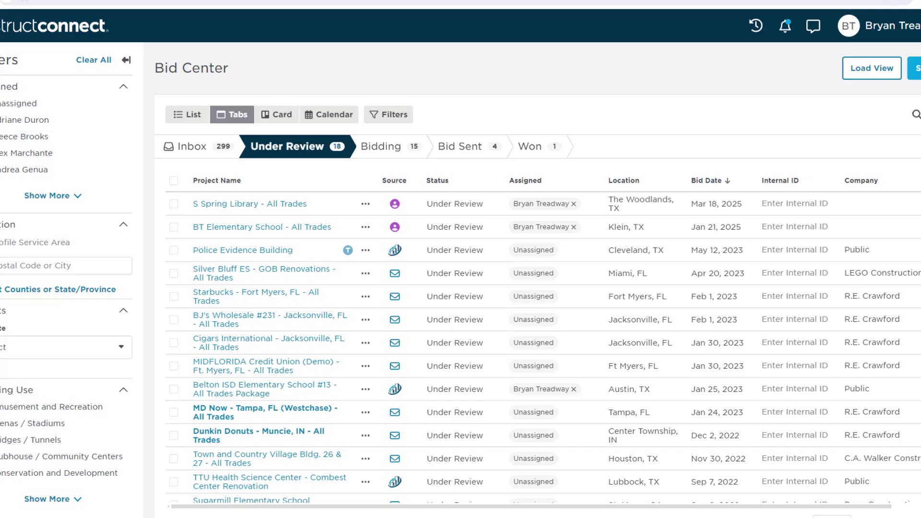
- Browse the Bidding, Bid Sent and Won tabs, ending on St Charles Parish Hospital Pharmacy Renovation
click(381, 147)
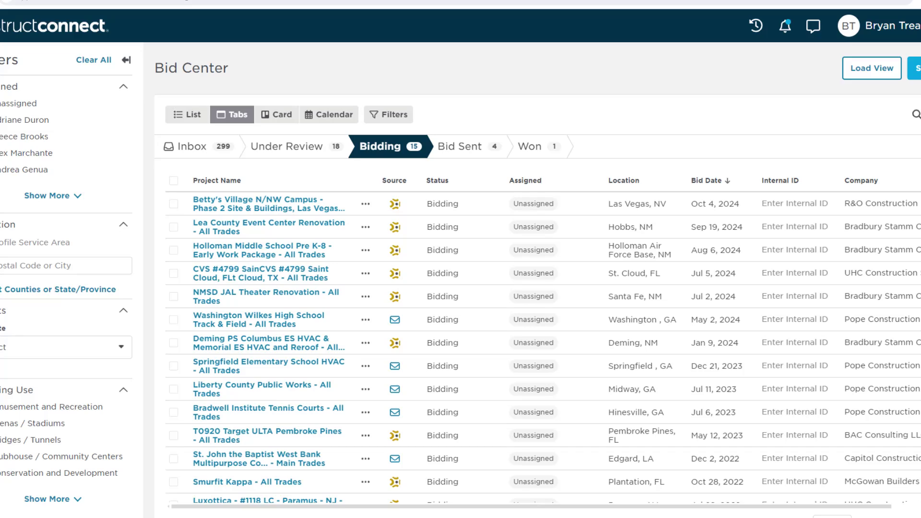
click(460, 146)
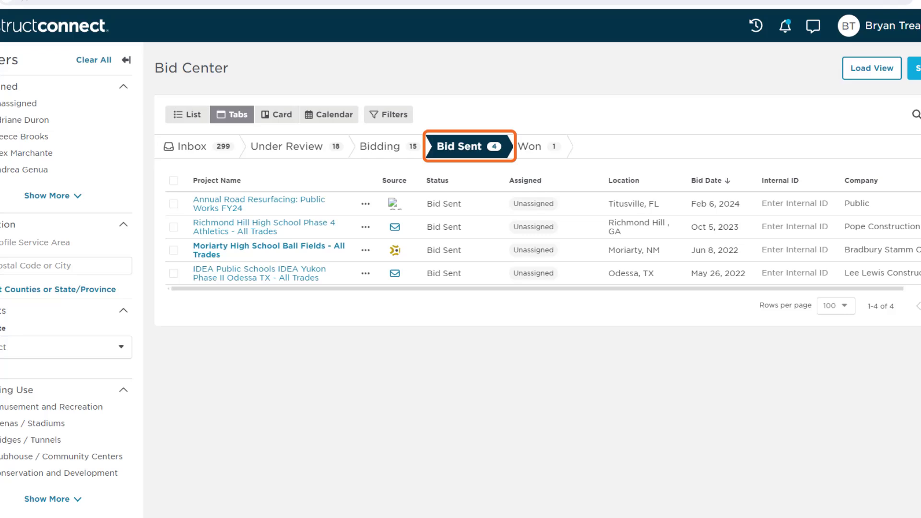
click(529, 146)
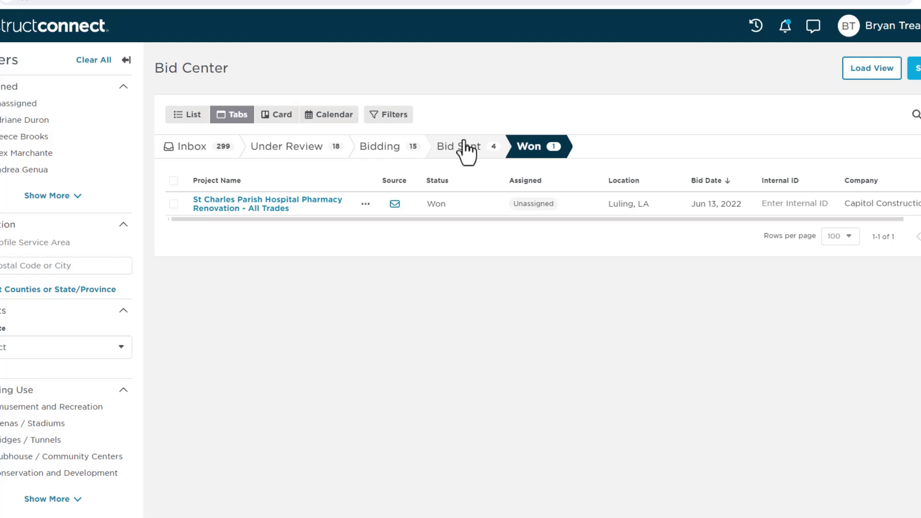
- Return to the Bid Center's Inbox tab of projects
click(183, 154)
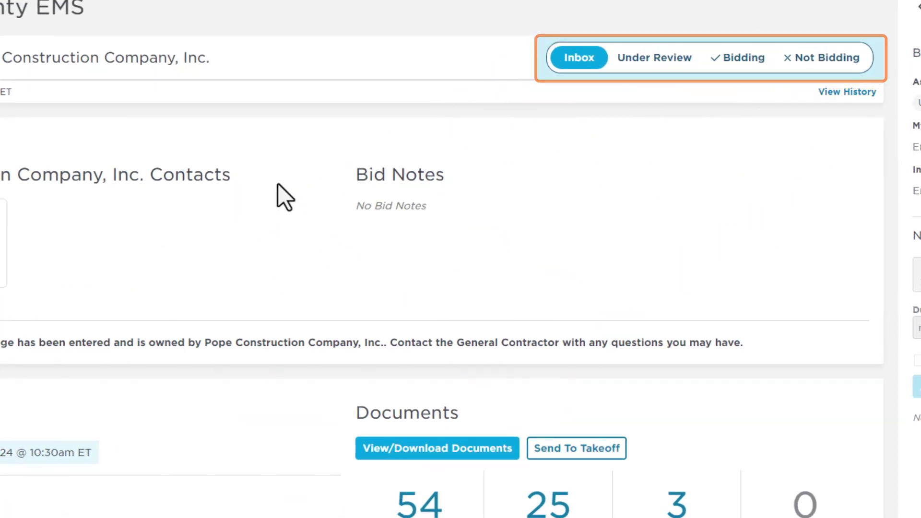
- Change the Liberty County EMS project status from Inbox to Under Review
click(675, 65)
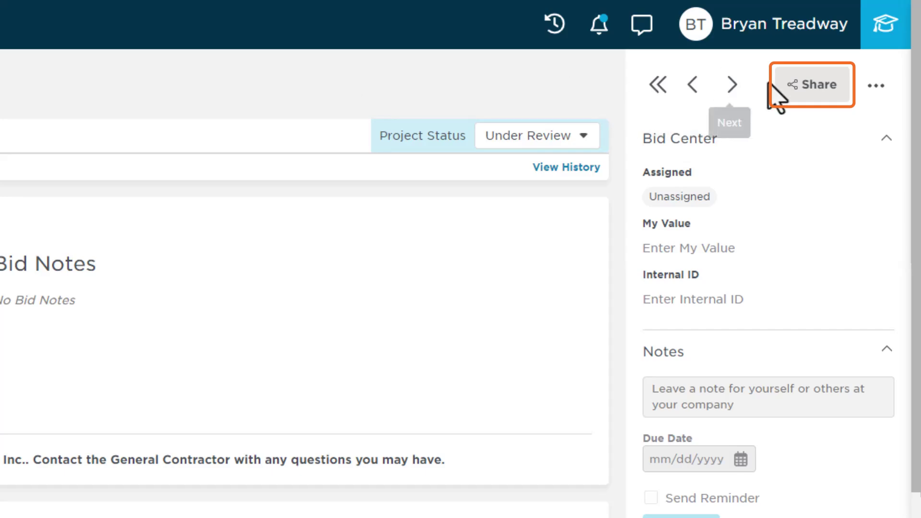
- Share the Liberty County EMS project by e-mail to a colleague's address and send it
click(797, 87)
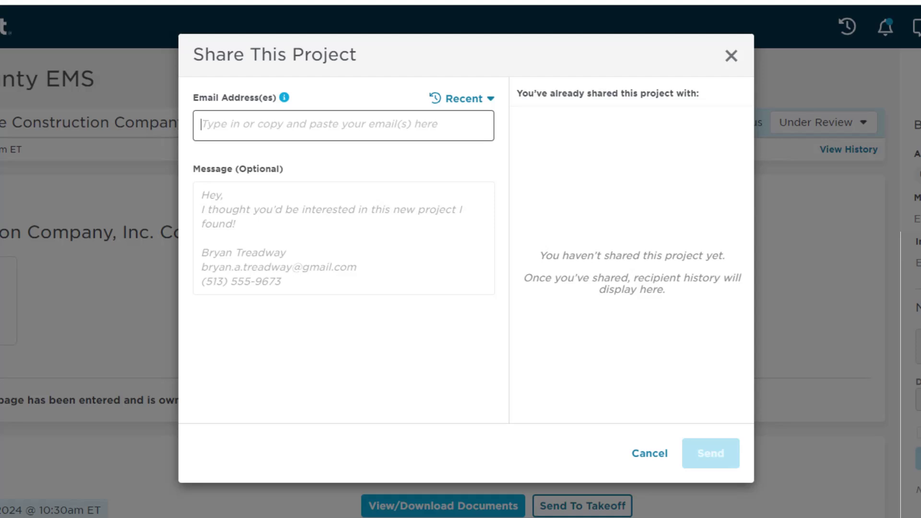
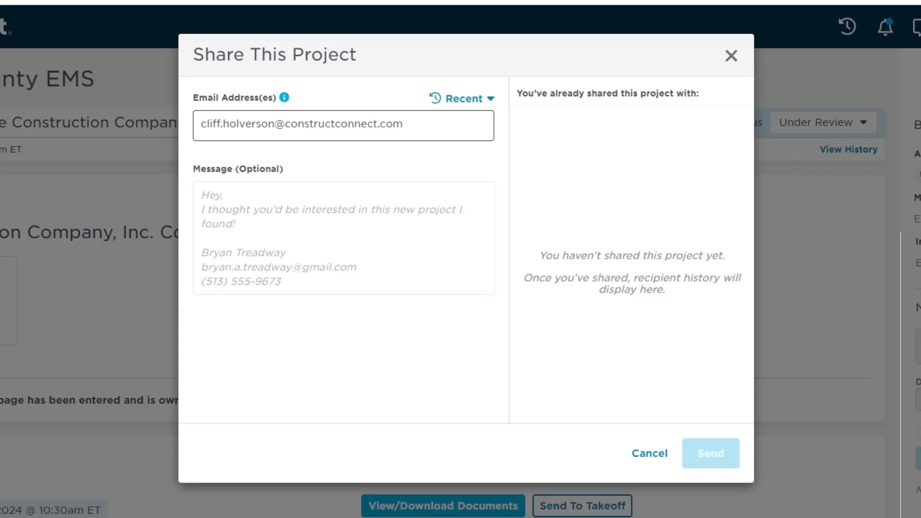
key(Return)
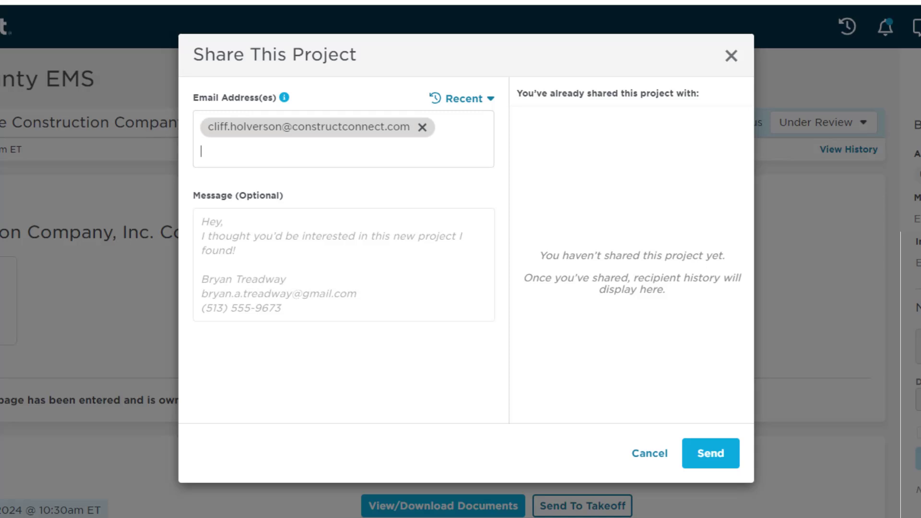
click(714, 463)
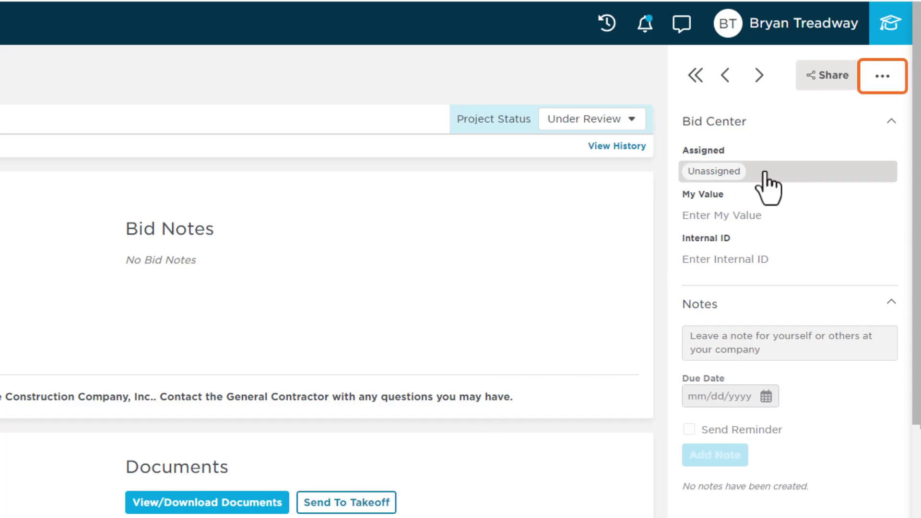
- Assign the Liberty County EMS project to your own account in the Assigned field
click(882, 79)
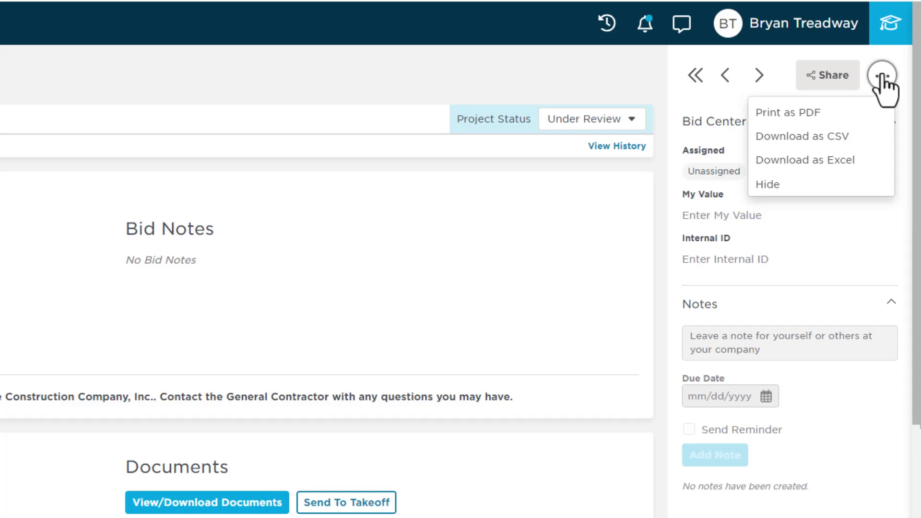
click(882, 77)
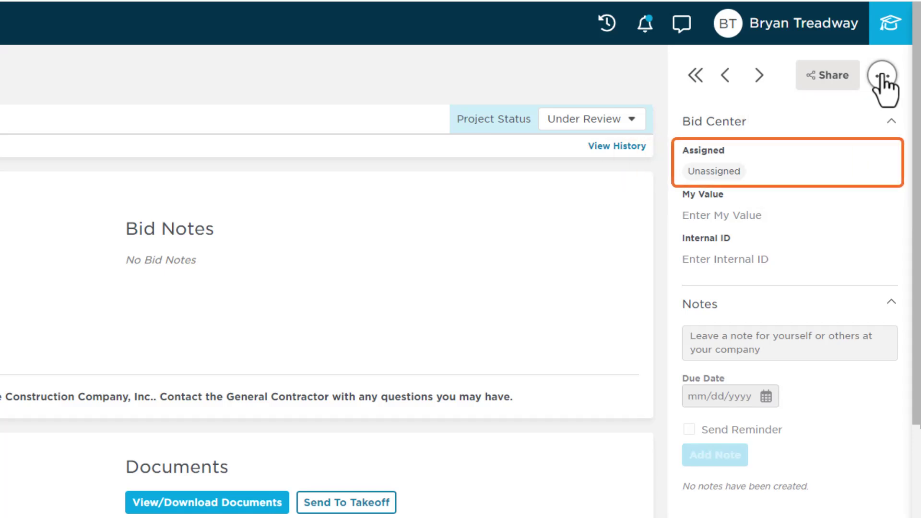
click(725, 178)
text(Bry)
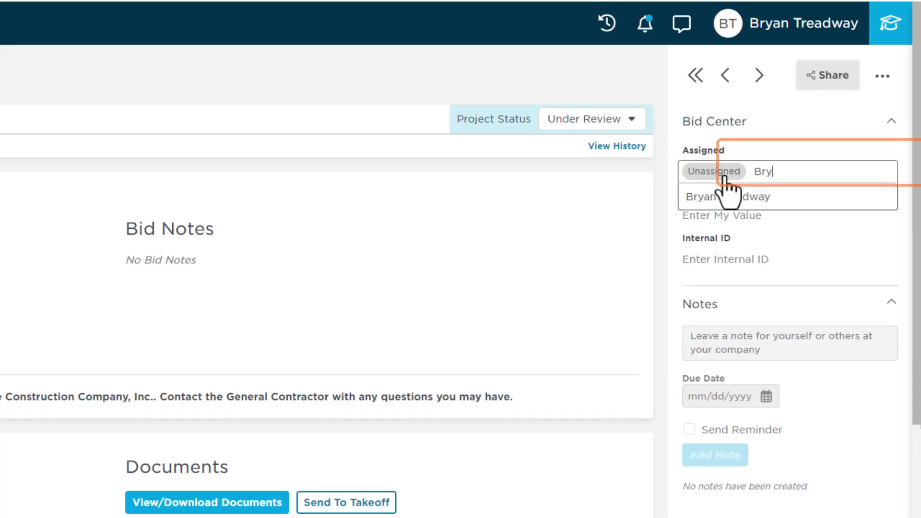
text(an)
click(727, 197)
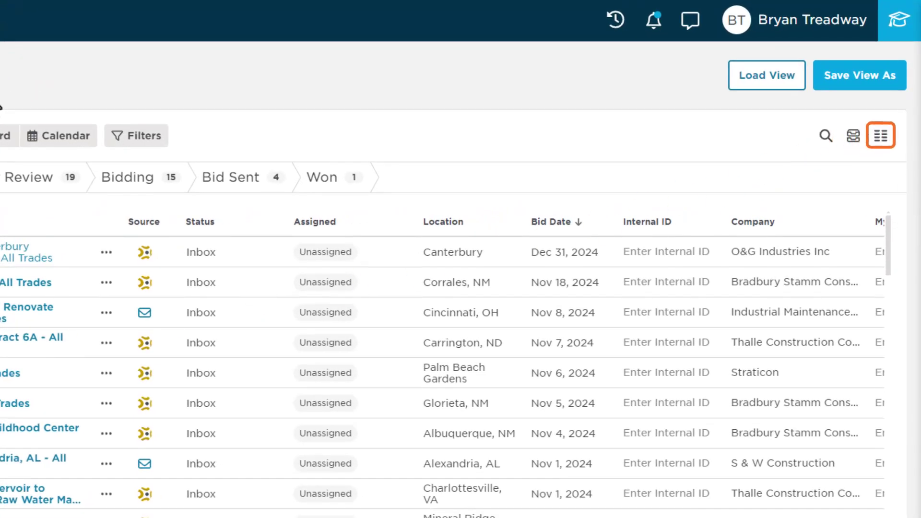
- Hide the My Value column and place the Assigned column right after Status
click(880, 136)
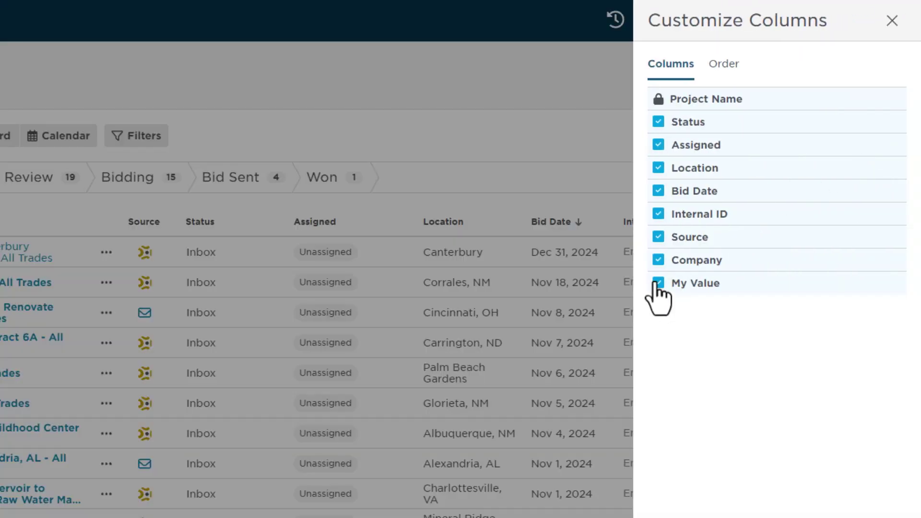
click(658, 284)
click(869, 493)
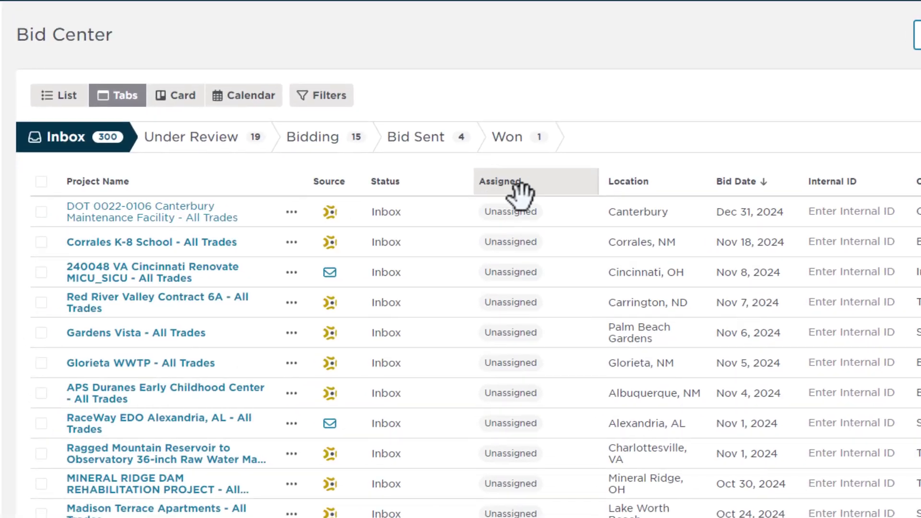
drag(520, 195, 516, 192)
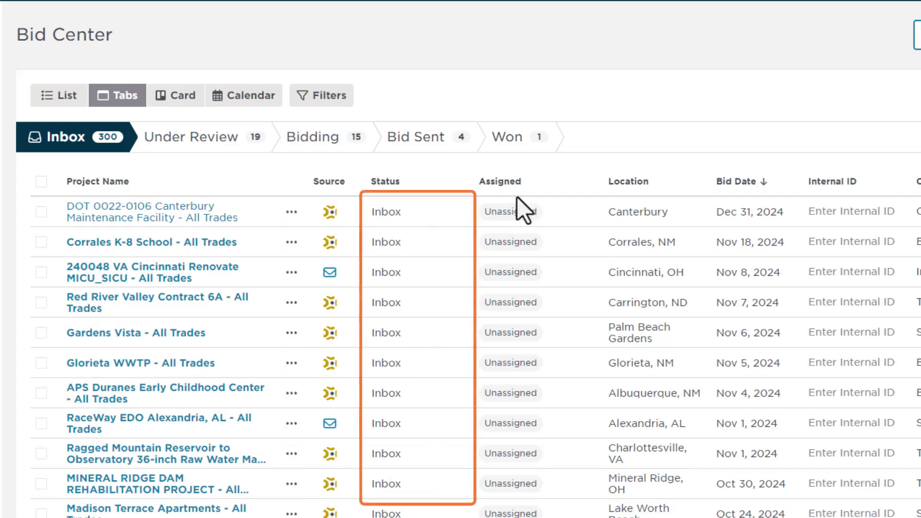
- Set Corrales K-8 School to Under Review and assign a team member to 240048 VA Cincinnati Renovate
click(384, 242)
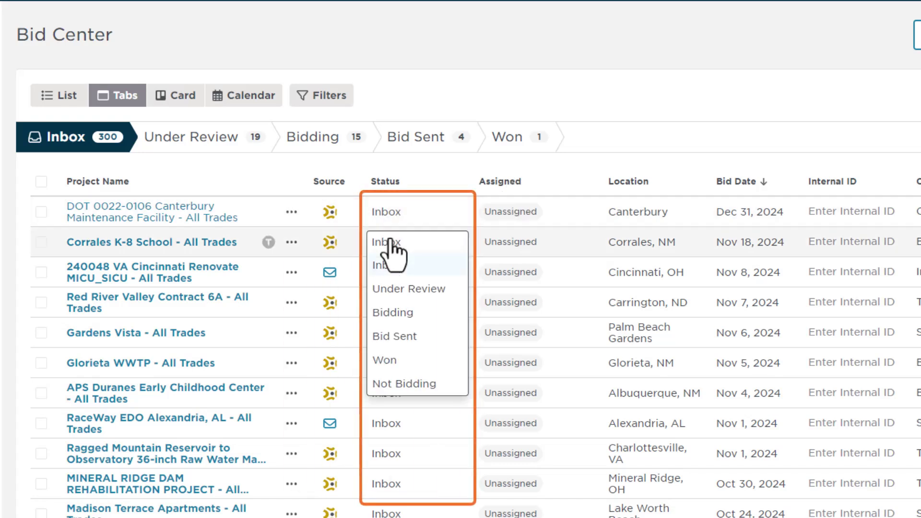
click(405, 288)
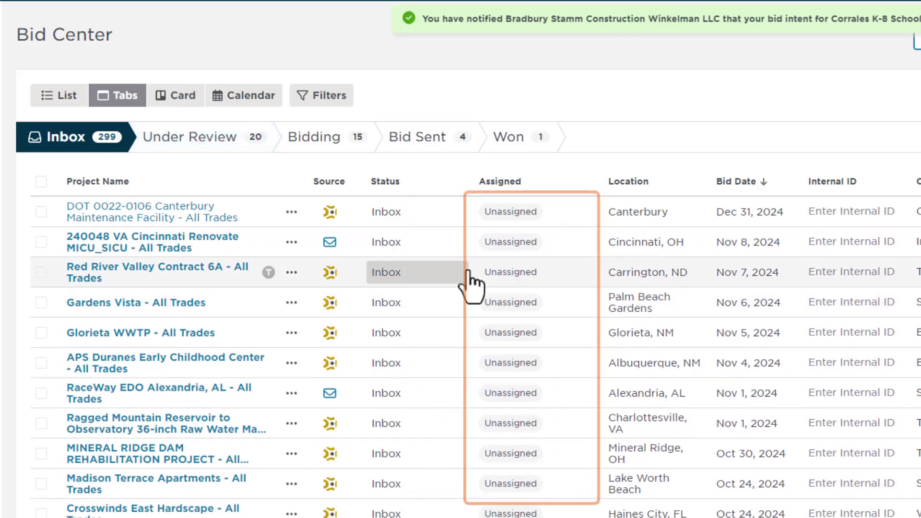
click(528, 243)
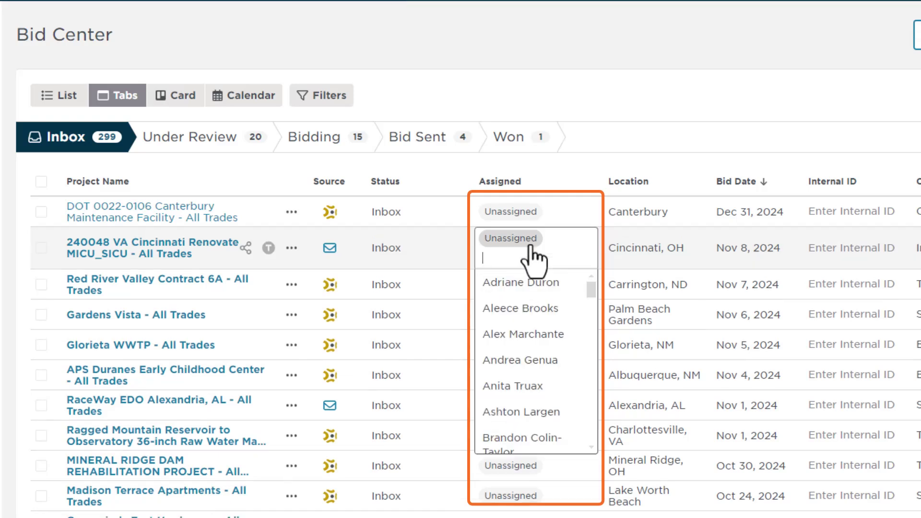
click(525, 287)
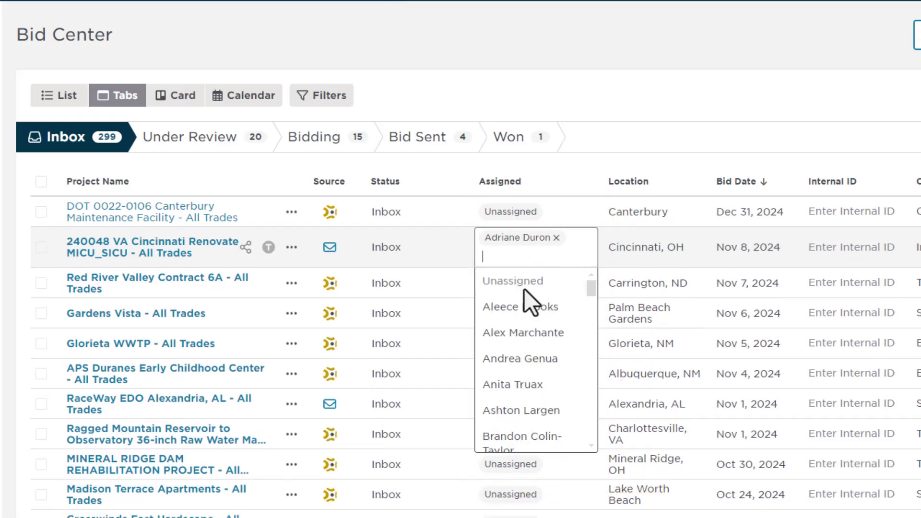
click(614, 146)
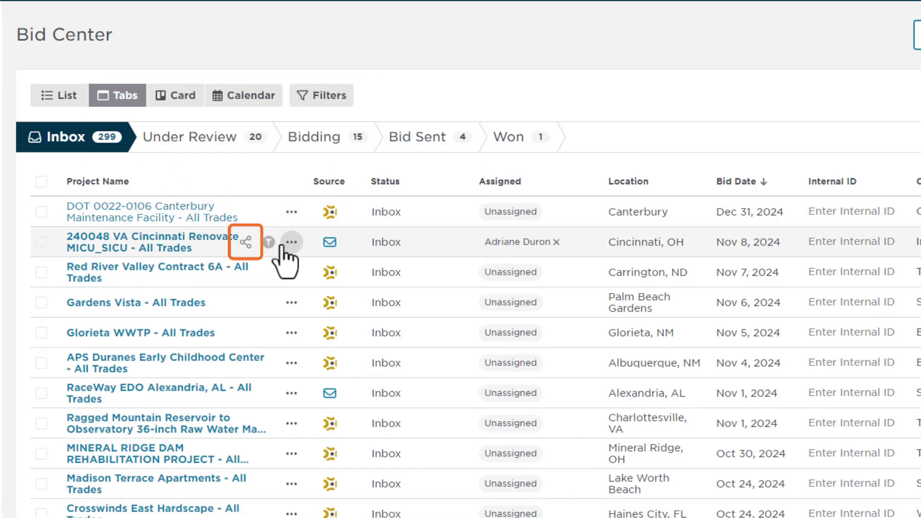
click(245, 243)
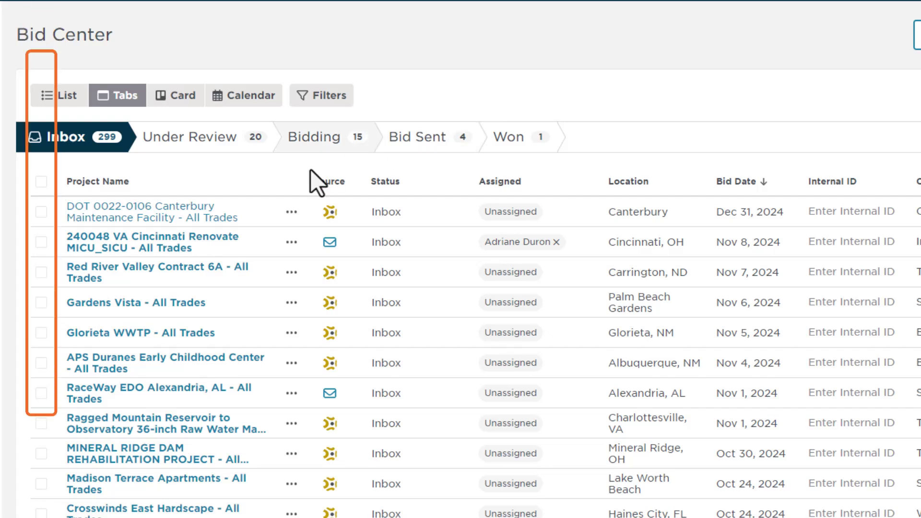
click(40, 305)
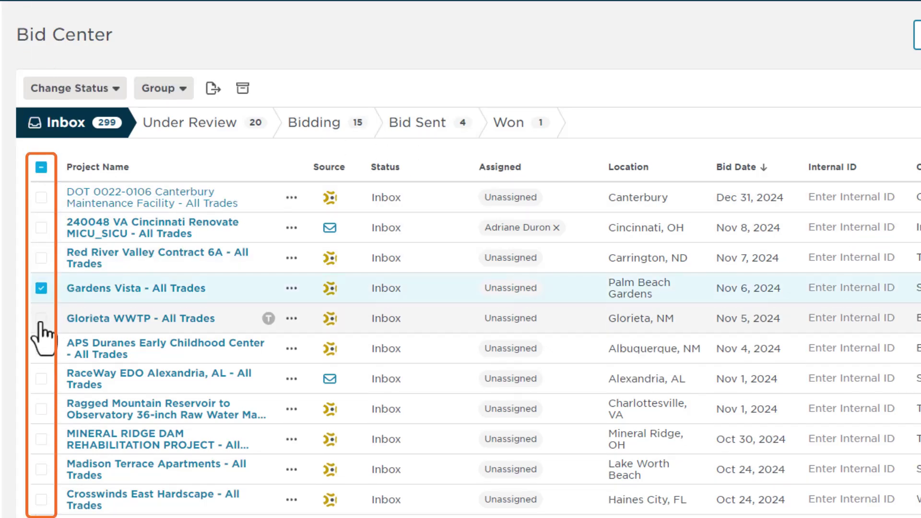
click(41, 319)
click(41, 349)
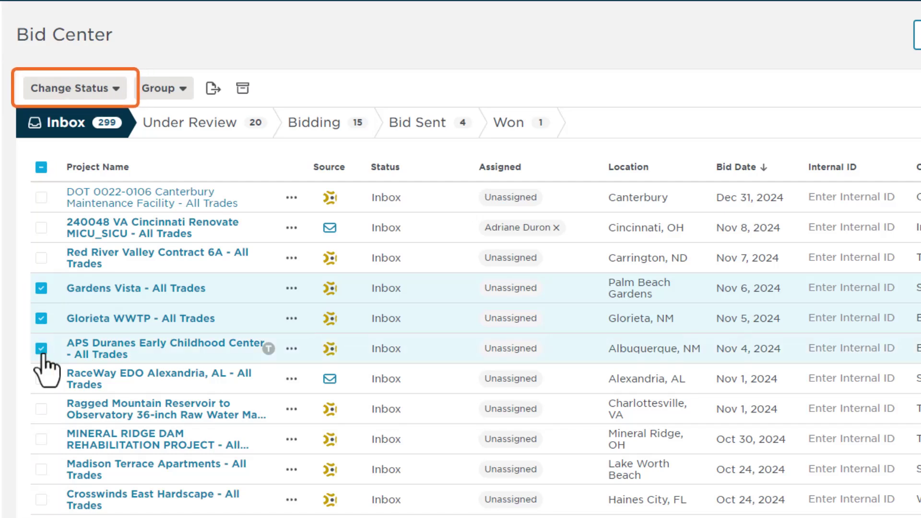
click(115, 90)
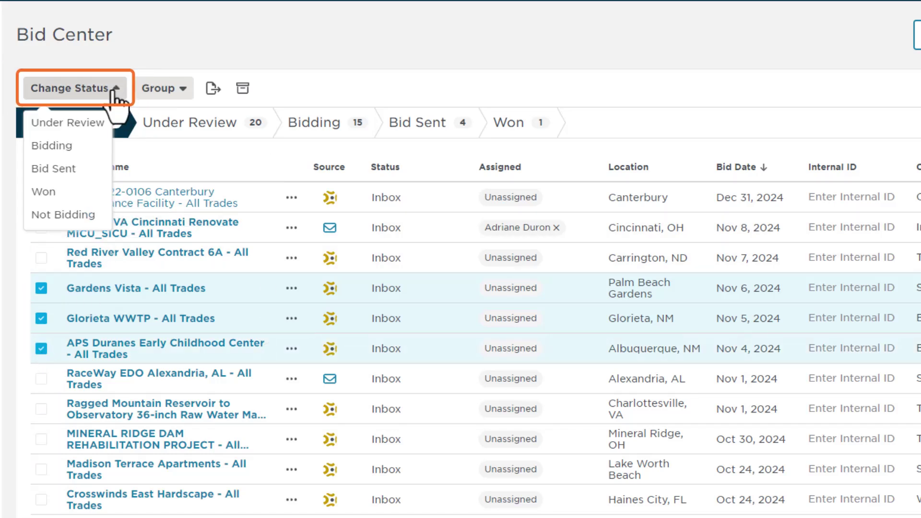
click(115, 89)
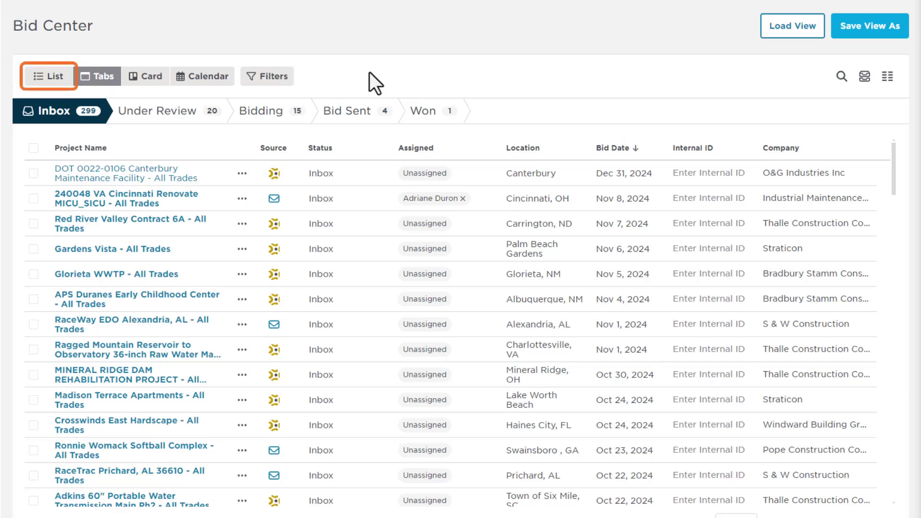
- Drag Loving Elementary School into Under Review in Card view, then show the October 2024 calendar
click(58, 81)
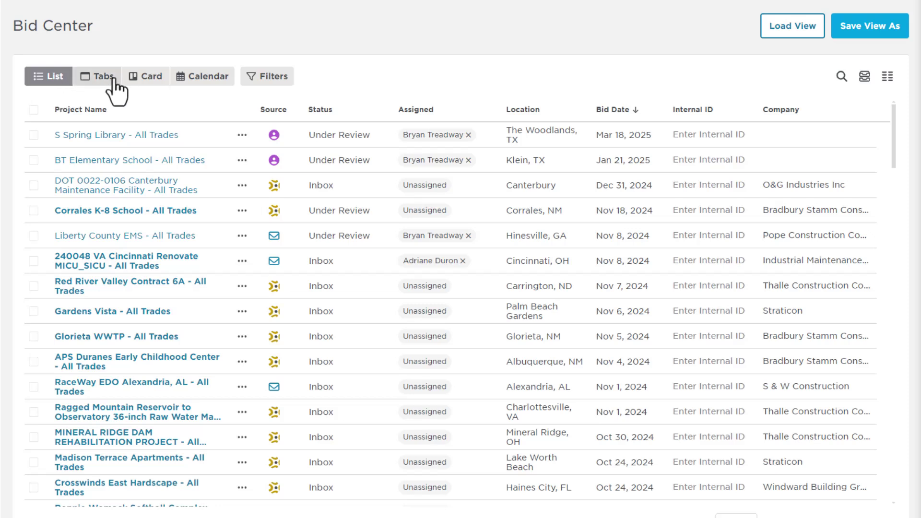
click(145, 89)
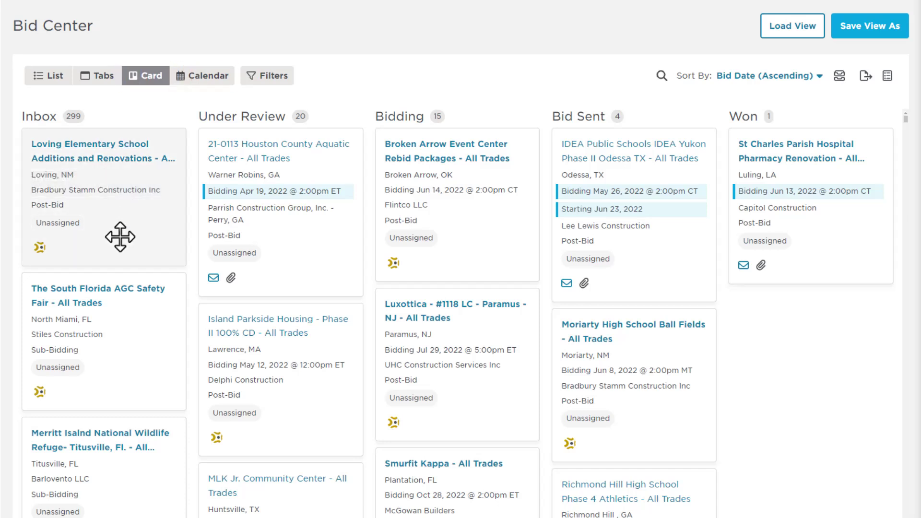
drag(120, 237, 302, 327)
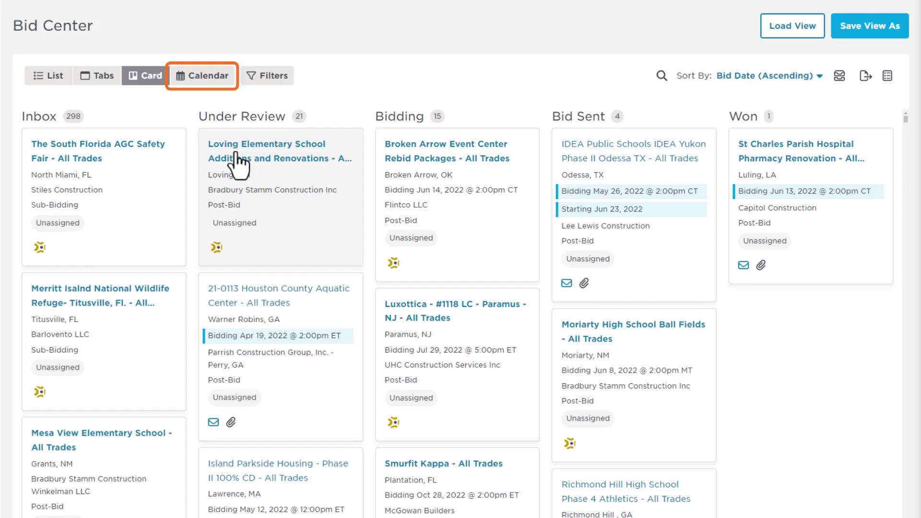
click(202, 81)
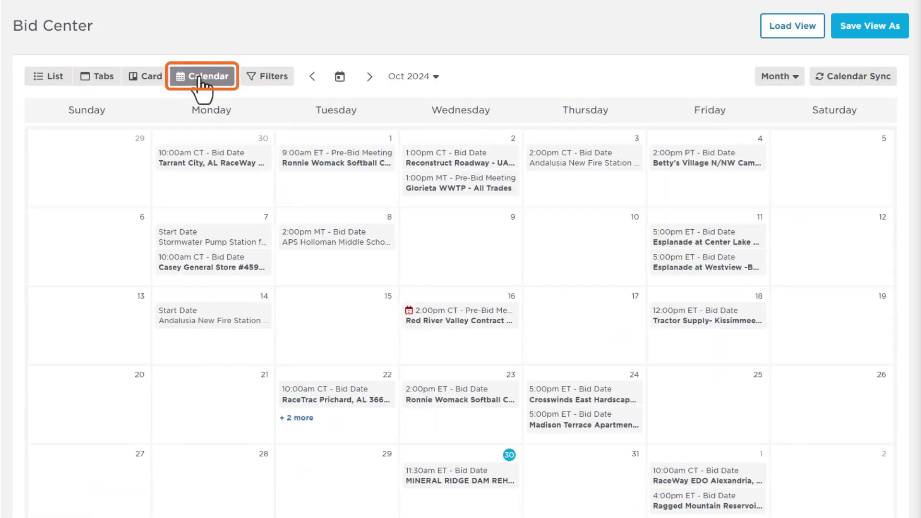